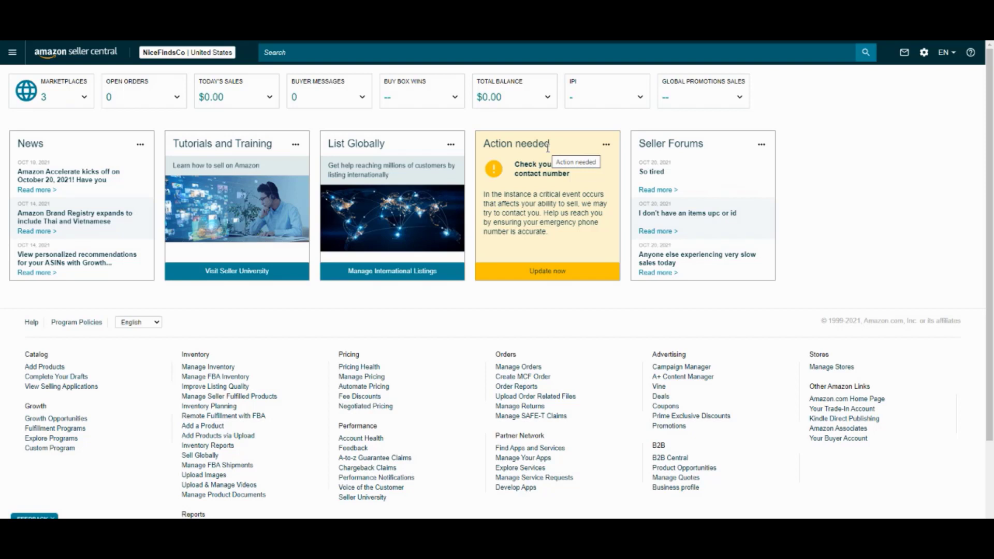
Open the authorization form for a new developer from the user permissions' third-party apps management.
left_click(924, 53)
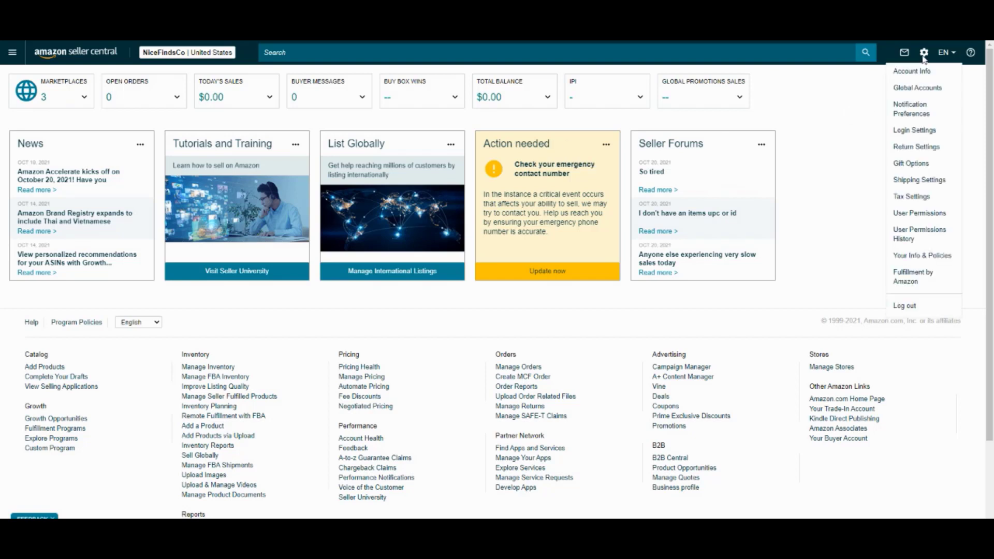
left_click(918, 216)
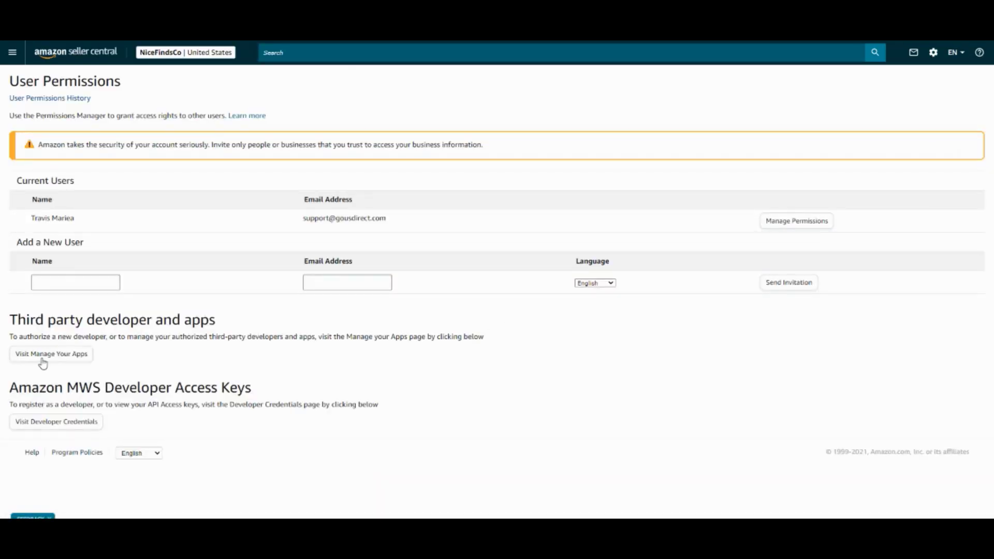
left_click(47, 358)
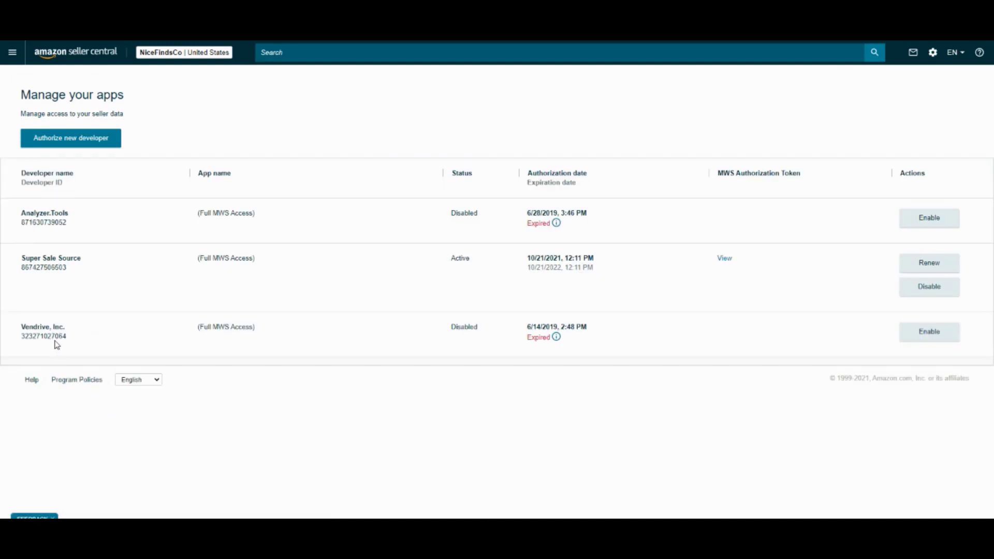
left_click(67, 144)
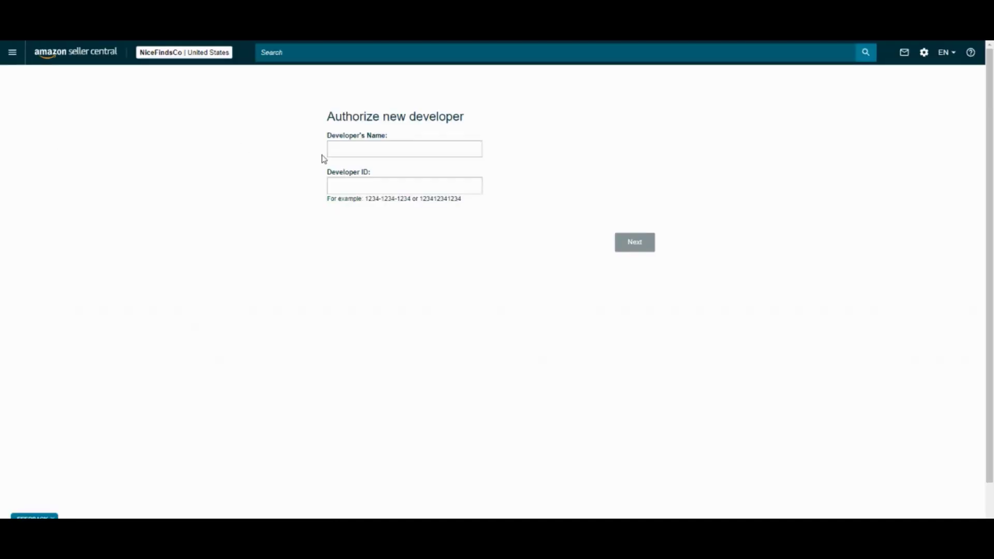
Authorize Super Sale Source as a new developer with its developer ID, and accept responsibility for its access to the selling account.
left_click(354, 148)
left_click(388, 148)
type("Super Sale Source")
left_click(355, 187)
key("ctrl+v")
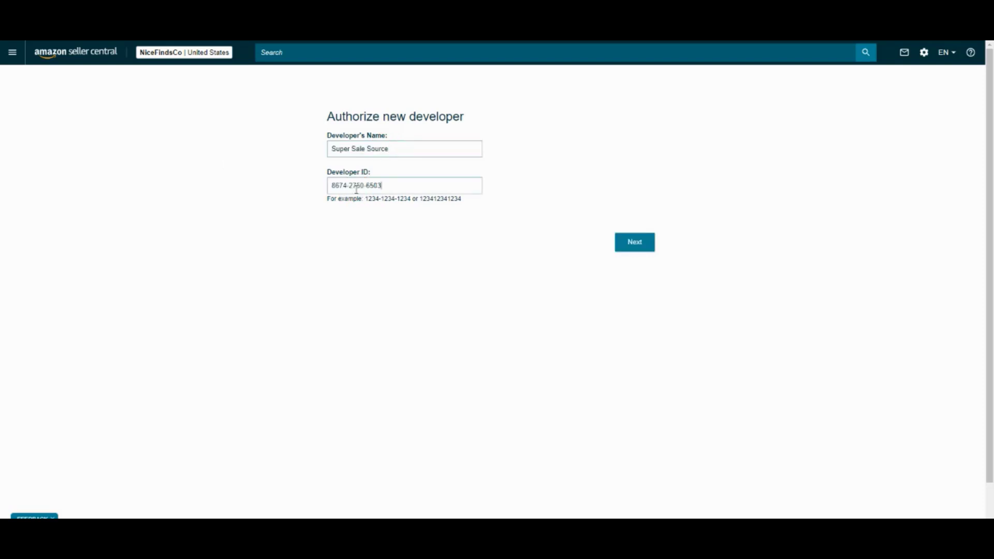
left_click(636, 243)
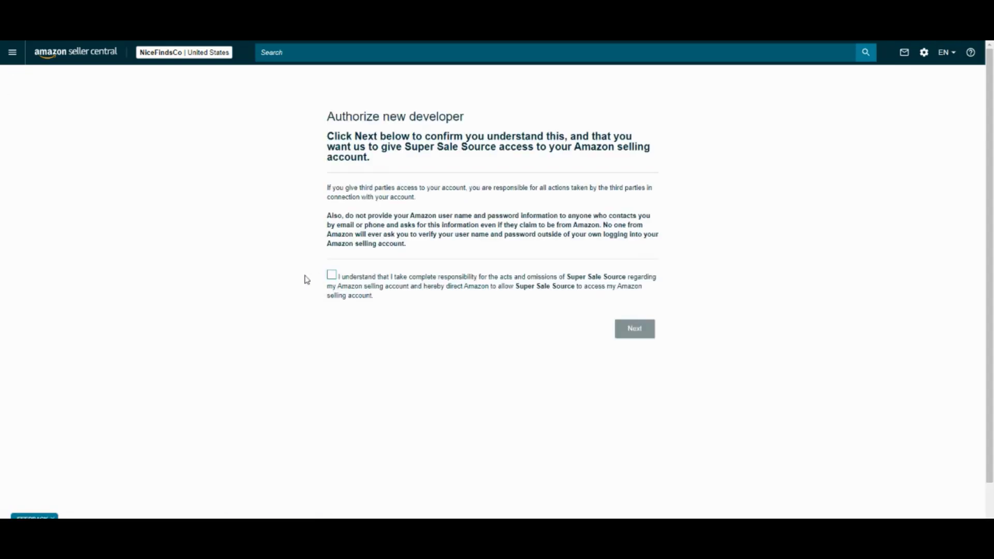
left_click(333, 276)
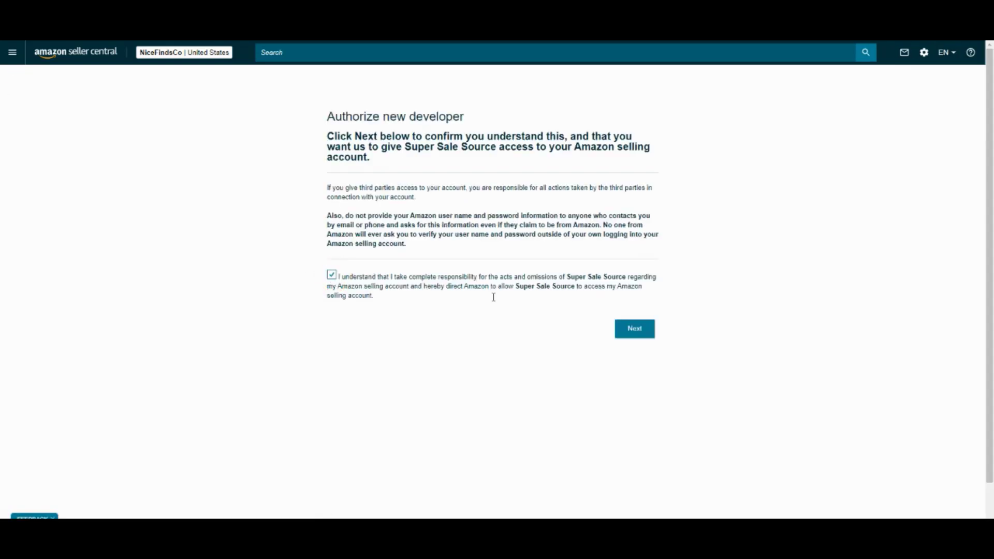
left_click(636, 331)
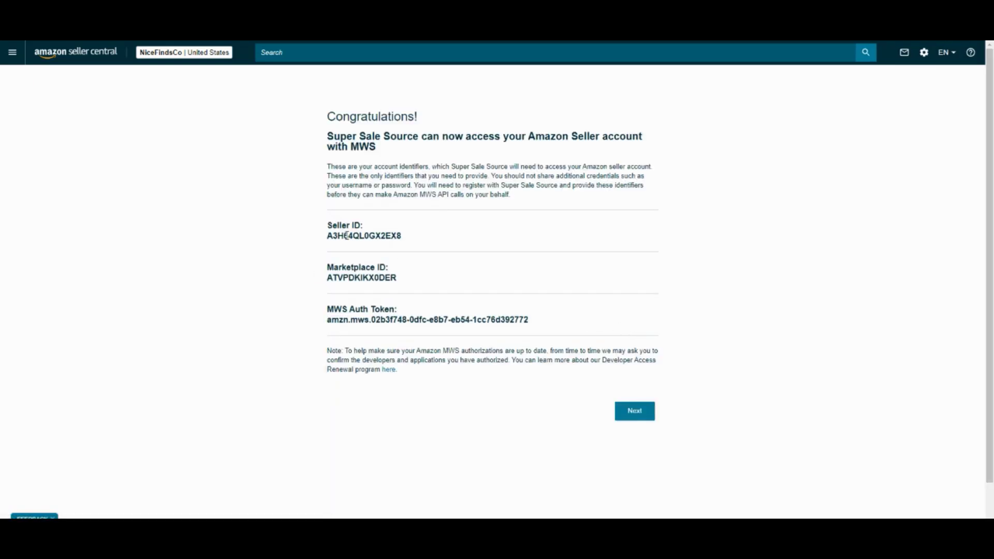
Review the seller ID, marketplace ID and MWS auth token, and finish the developer authorization.
left_click_drag(328, 227, 397, 235)
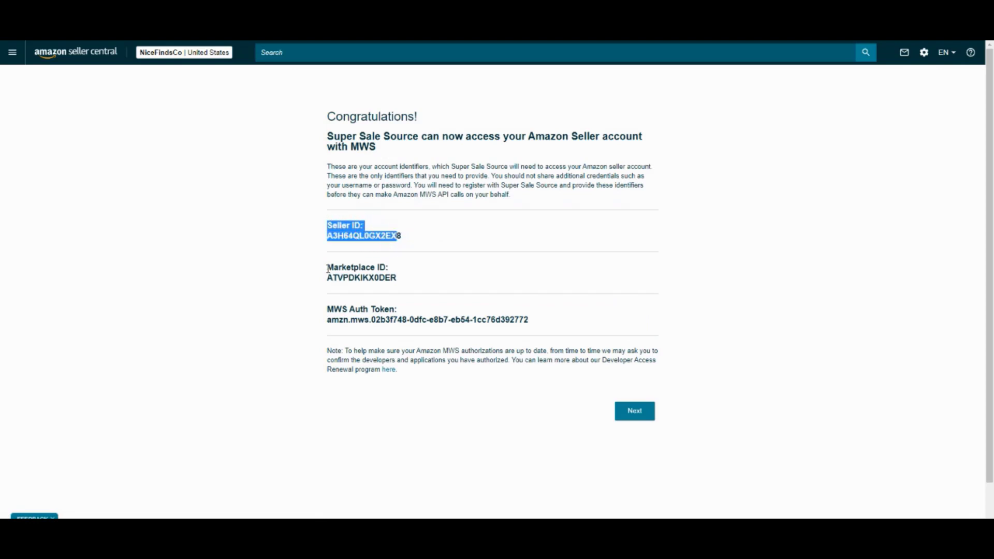
left_click_drag(327, 267, 395, 280)
left_click(393, 274)
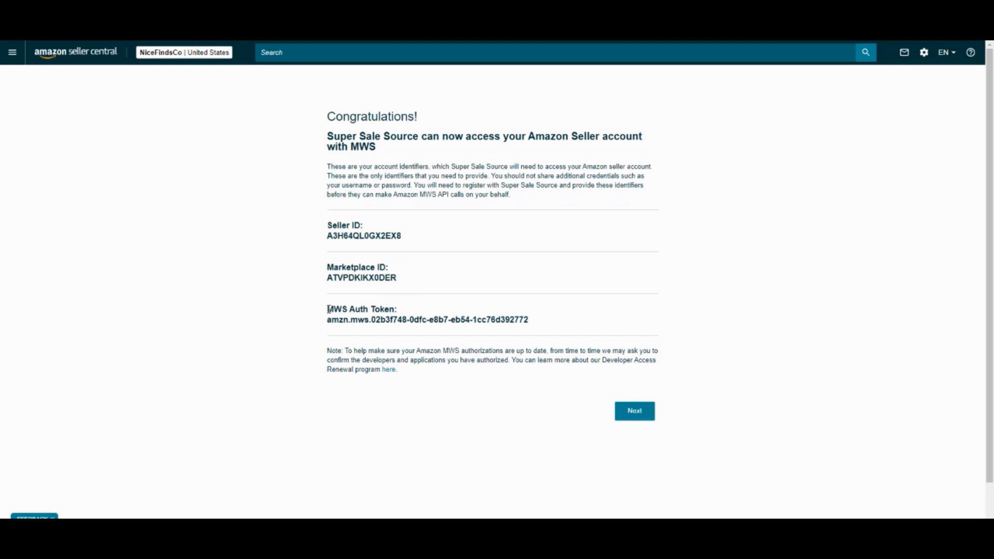
left_click_drag(327, 307, 577, 336)
left_click(627, 413)
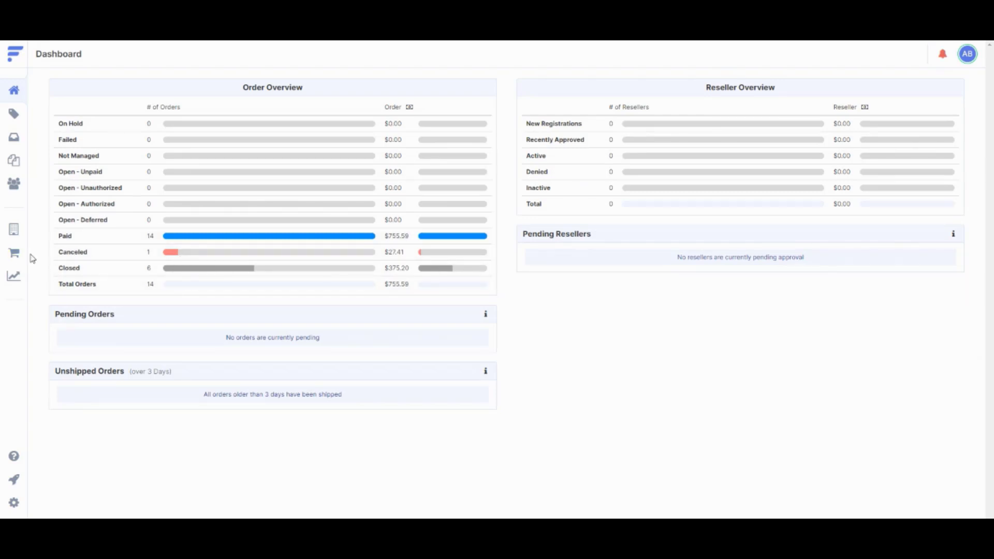
Switch to the order management dashboard and open its list of sales channels.
left_click(15, 252)
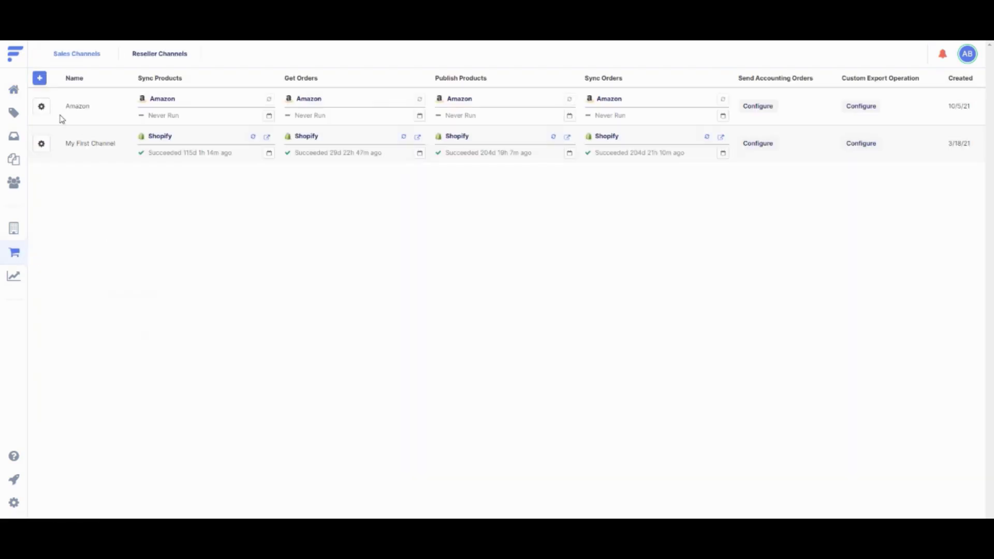
left_click(40, 81)
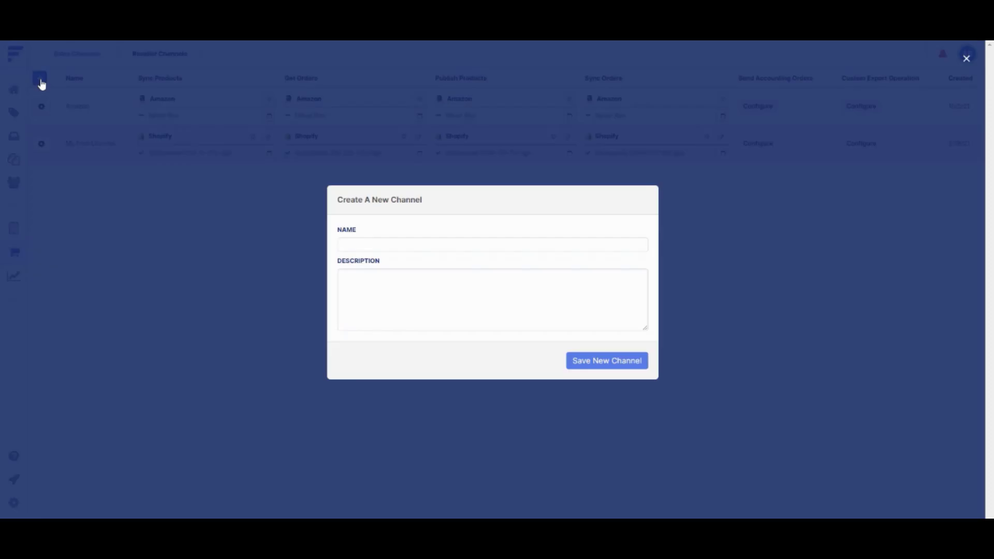
left_click(362, 244)
left_click(392, 230)
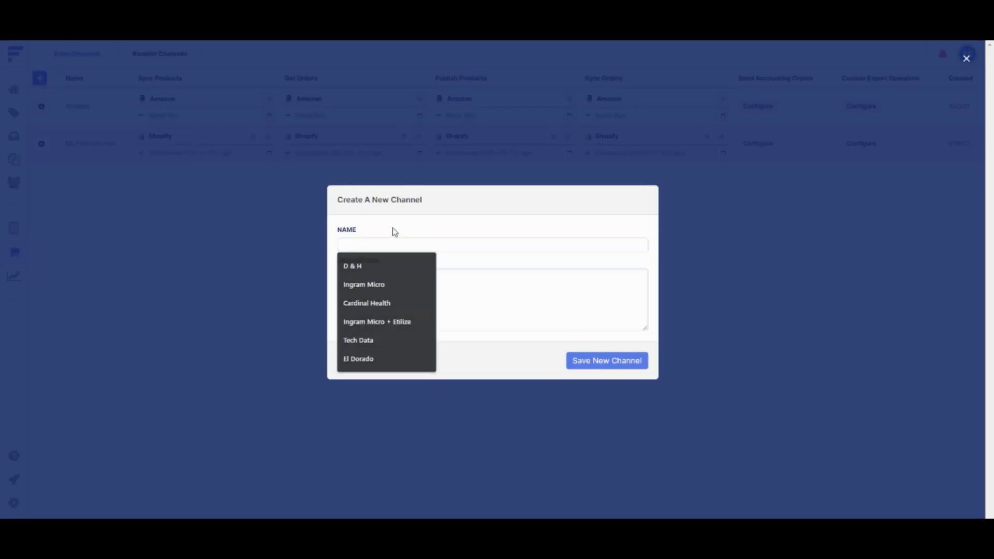
left_click(377, 245)
left_click(391, 218)
left_click(674, 315)
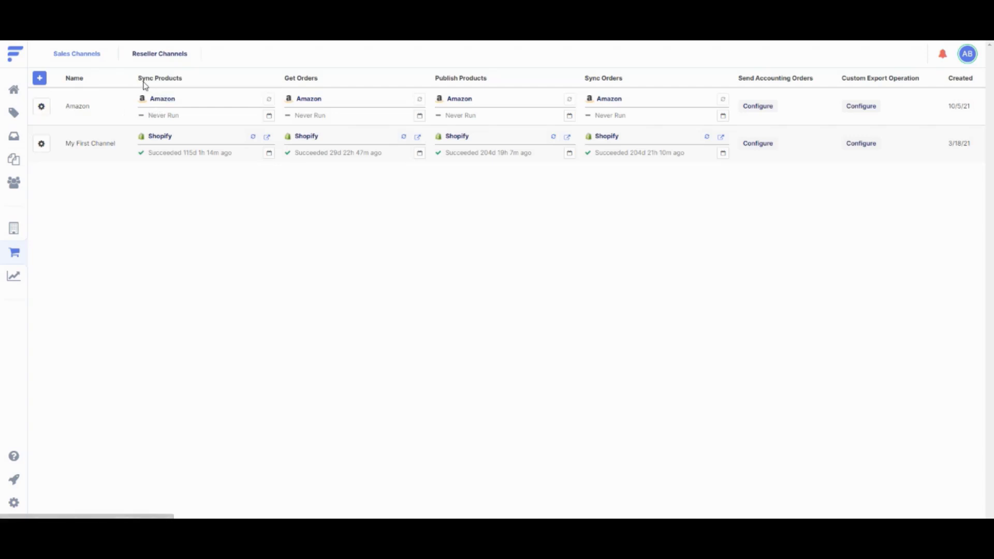
Open the Sync Products integration of the Amazon sales channel for editing.
left_click_drag(138, 82, 202, 82)
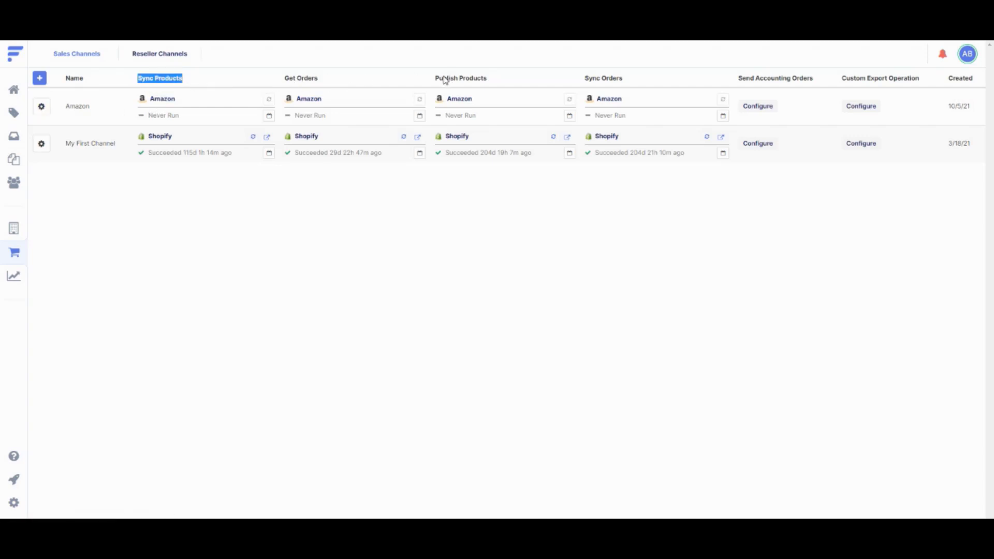
left_click_drag(444, 78, 486, 80)
left_click_drag(588, 78, 622, 82)
left_click(534, 73)
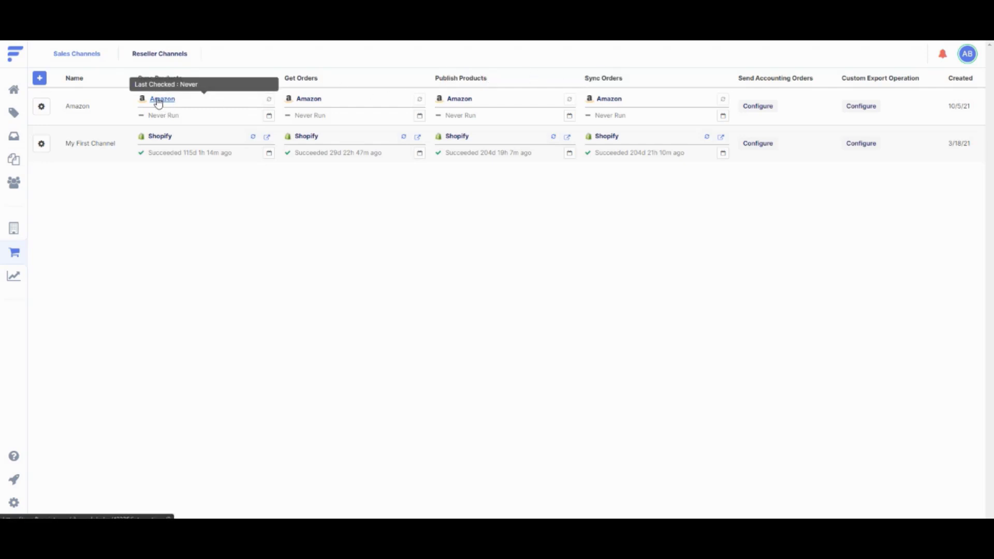
left_click(41, 106)
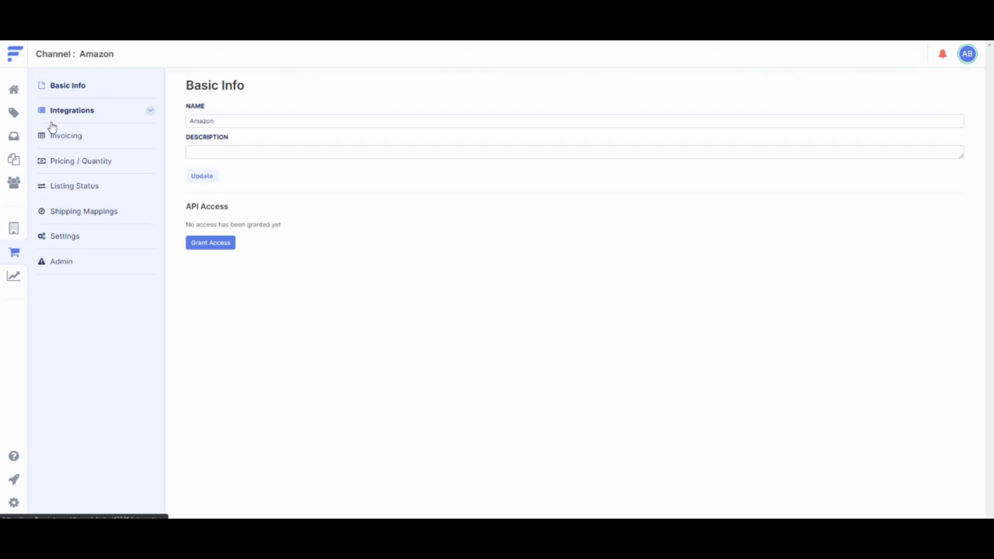
left_click(91, 115)
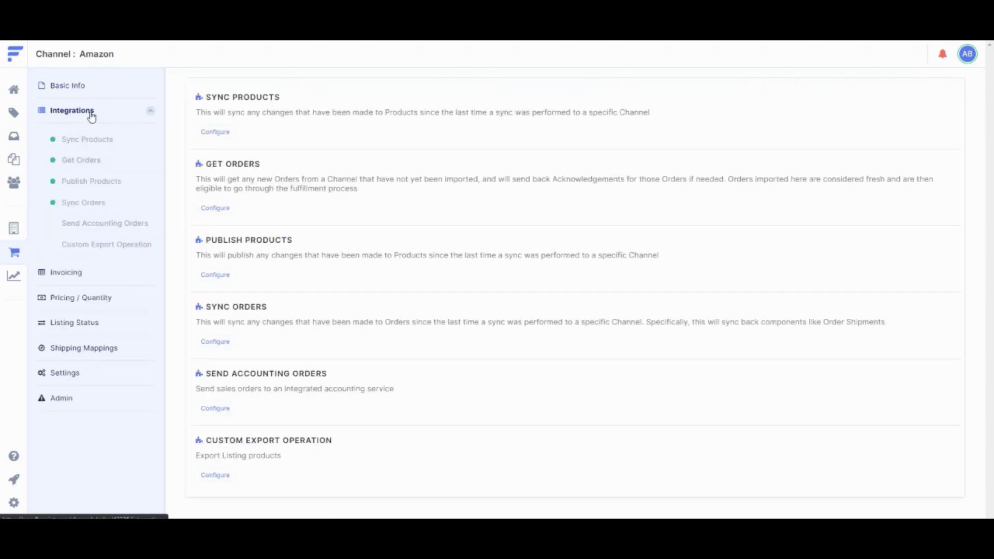
left_click(228, 135)
left_click(310, 99)
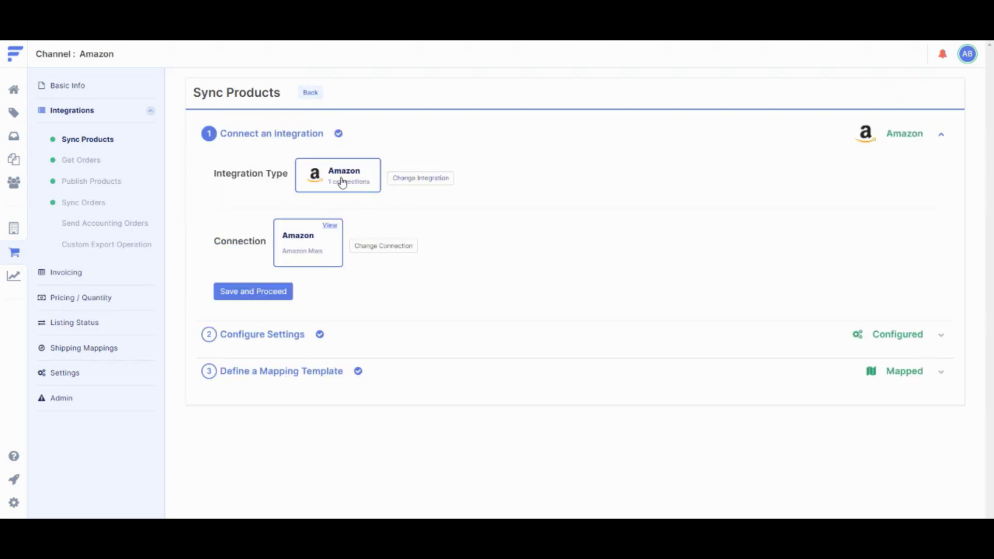
Check the Amazon MWS connection's credentials, test the connection and save it.
left_click(330, 228)
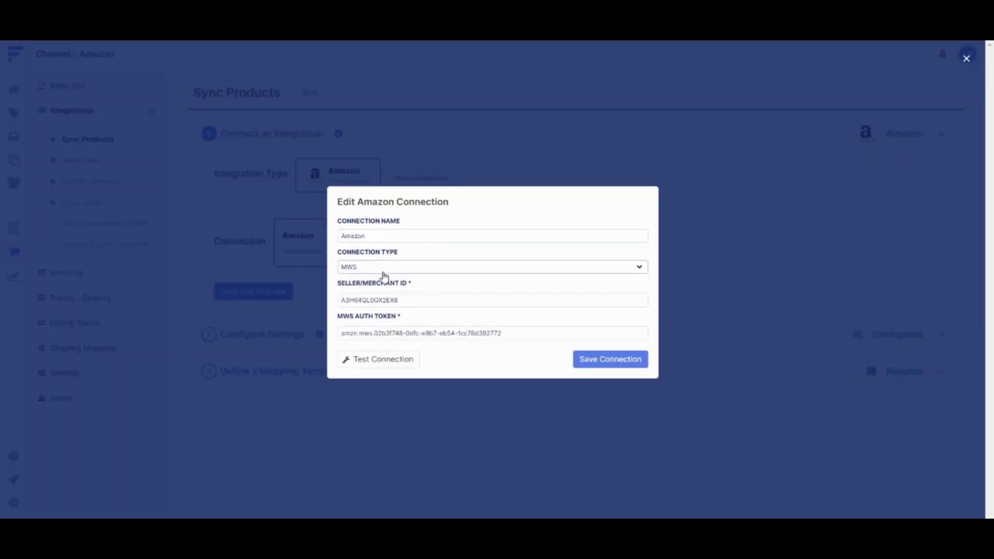
double_click(369, 286)
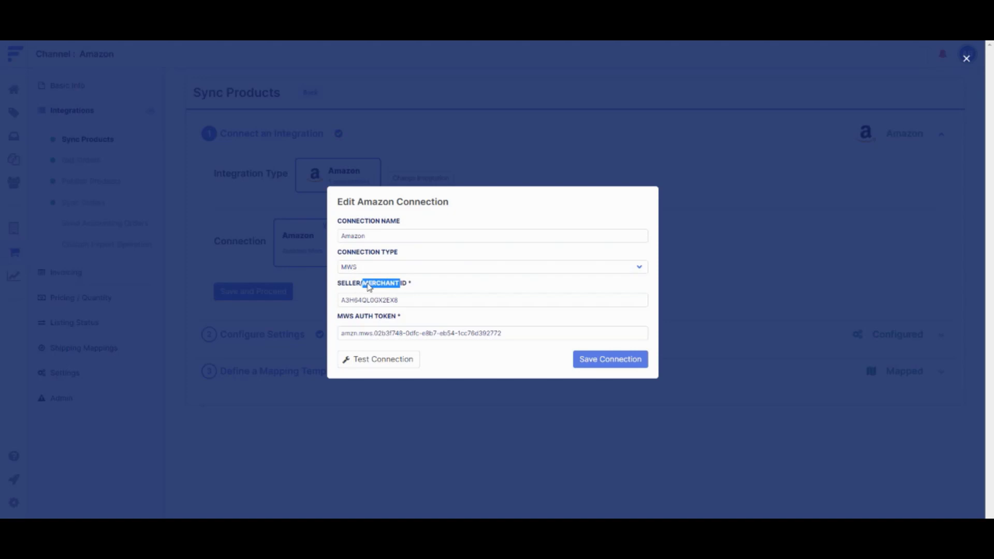
left_click(377, 368)
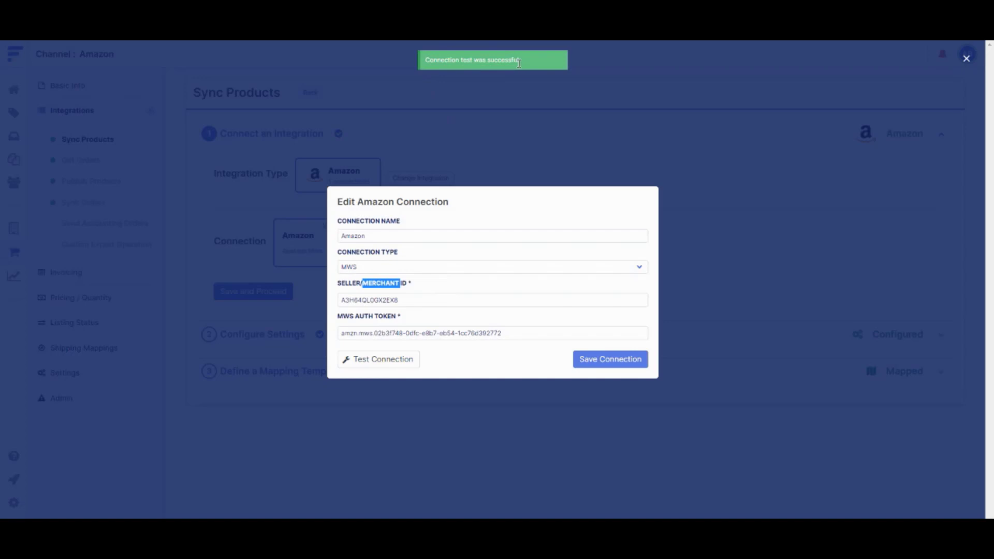
left_click(612, 365)
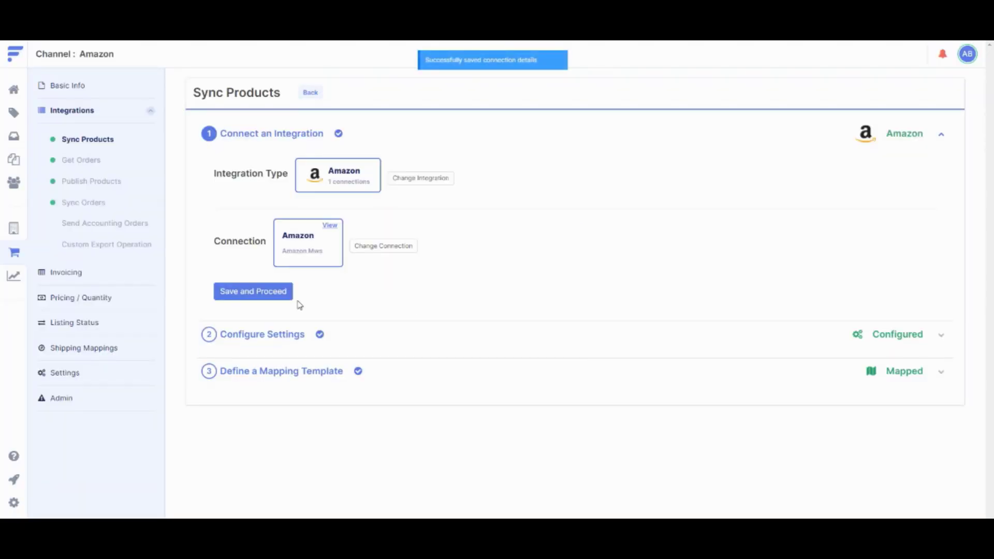
Complete the Sync Products setup with the Amazon connection, its existing settings and the Sync Products 1 mapping template.
left_click(284, 294)
left_click(248, 257)
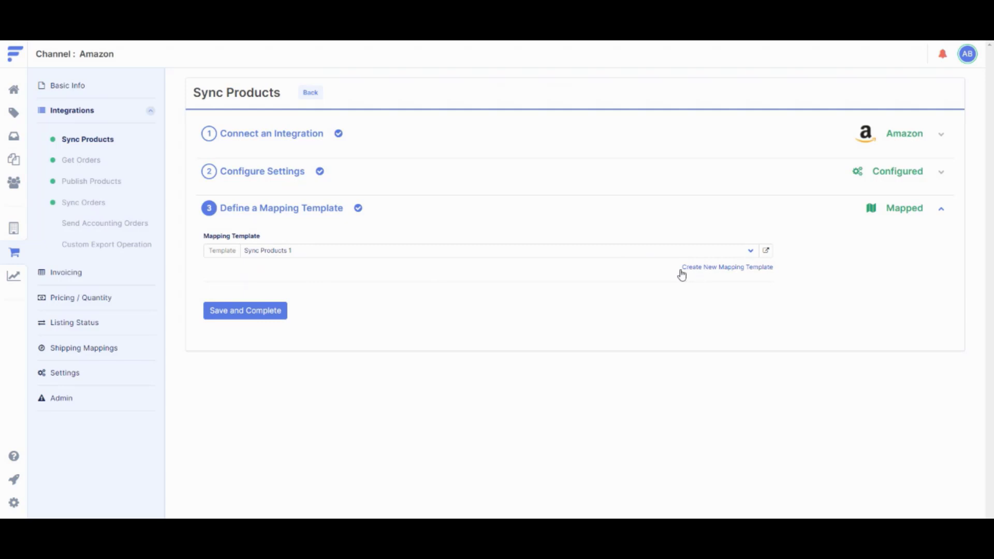
left_click(270, 317)
View the setup pages of the Get Orders, Publish Products and Sync Orders integrations.
left_click(84, 162)
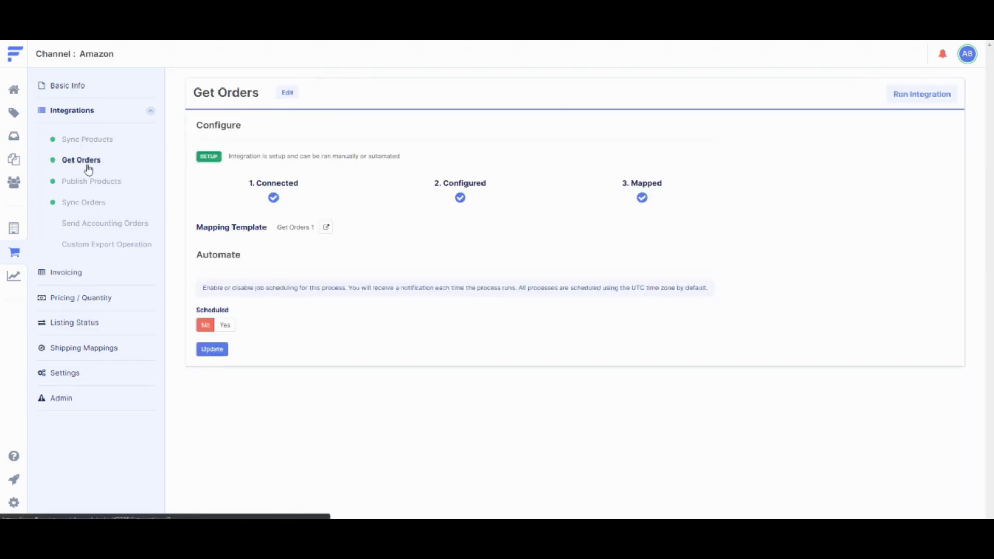
left_click(86, 182)
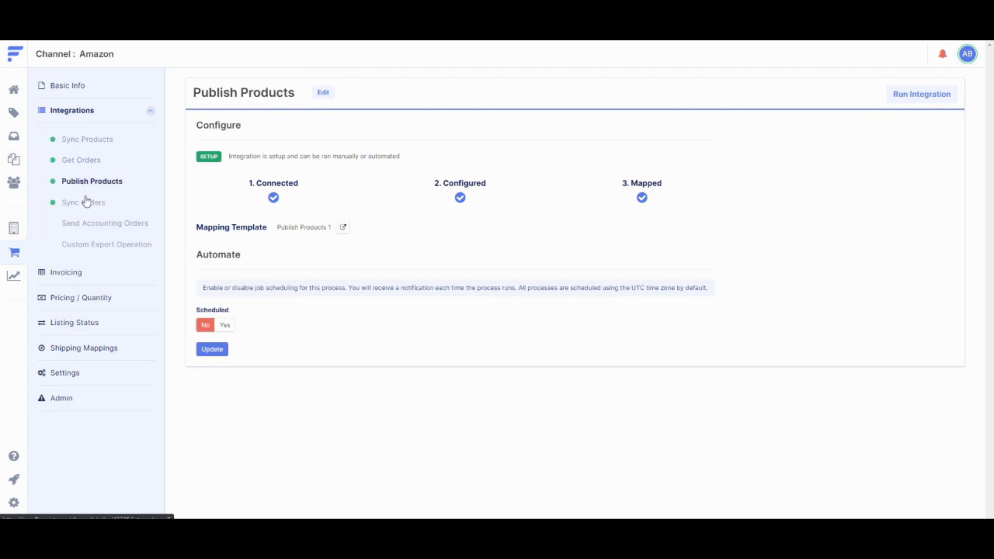
left_click(85, 204)
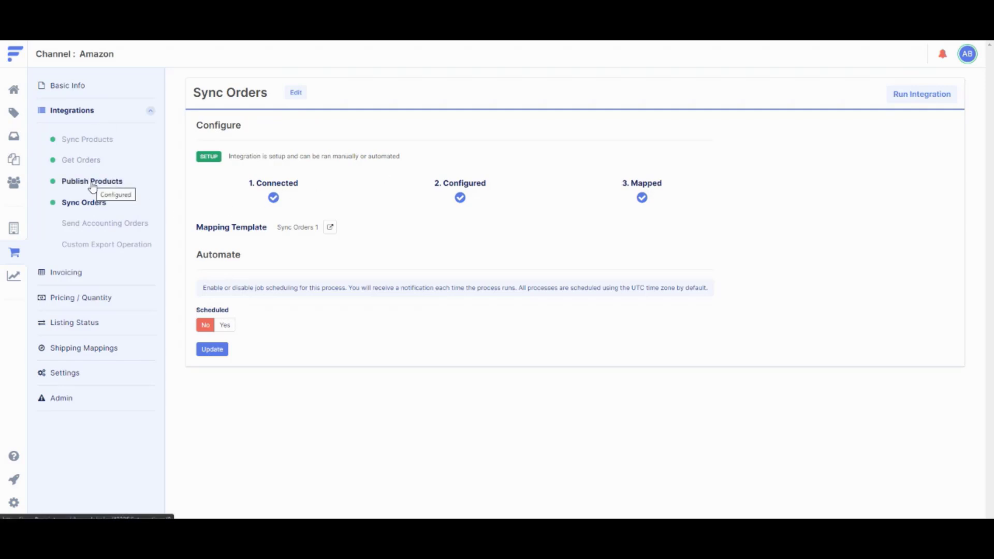
Open the Get Orders integration for editing and save its Amazon connection to proceed to the settings.
left_click(78, 162)
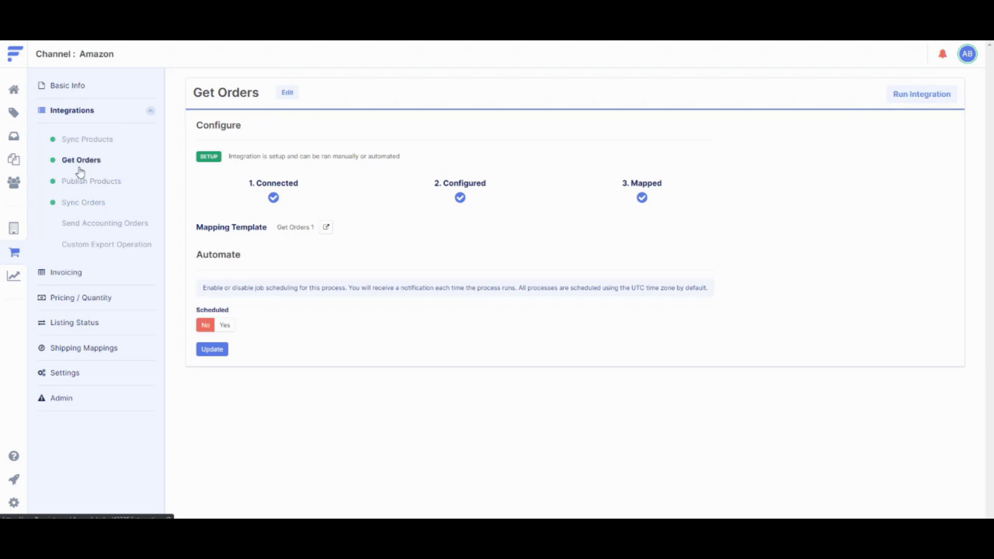
left_click(288, 94)
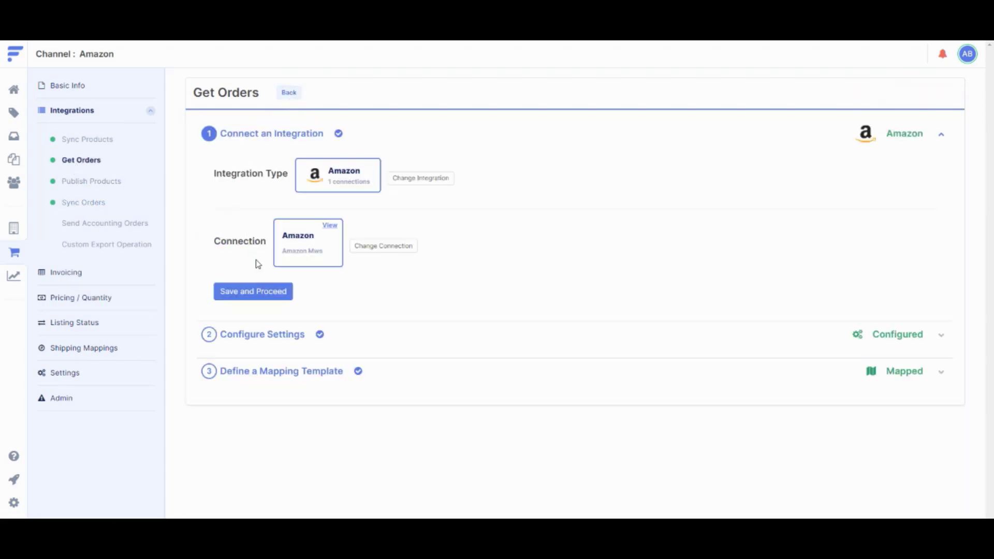
left_click(256, 291)
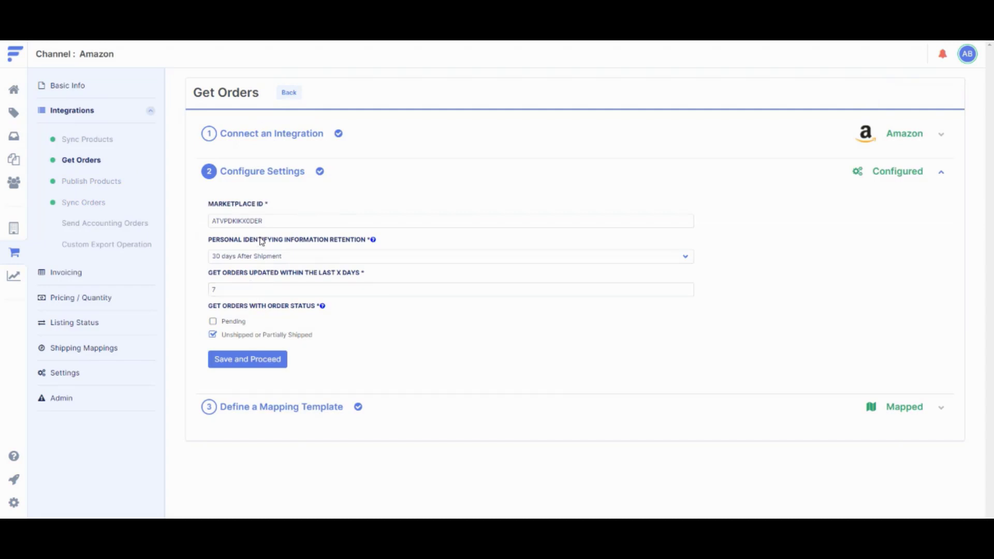
Review the Get Orders retention and update-window settings, save them as they are, and complete the setup with the Get Orders 1 mapping template.
left_click_drag(211, 244, 370, 241)
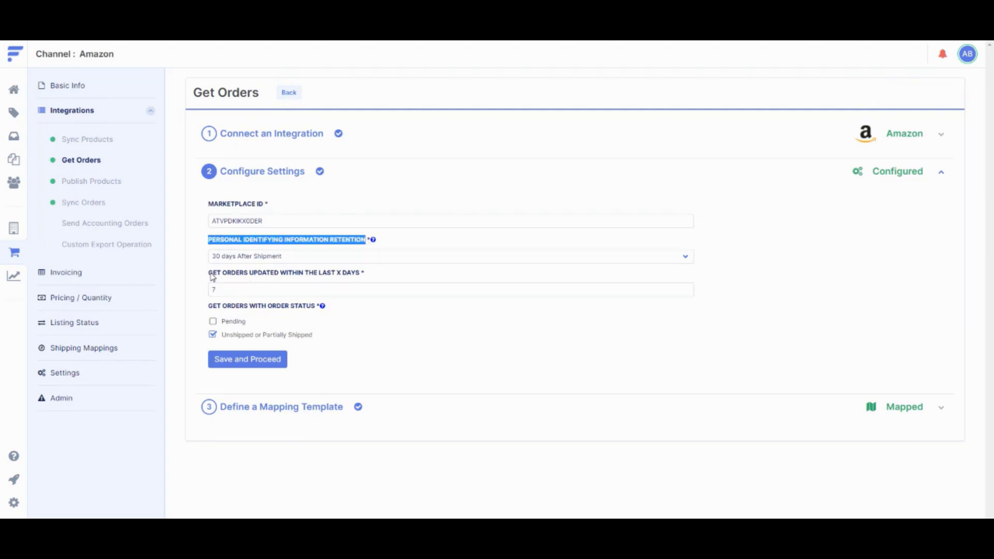
left_click_drag(209, 273, 377, 269)
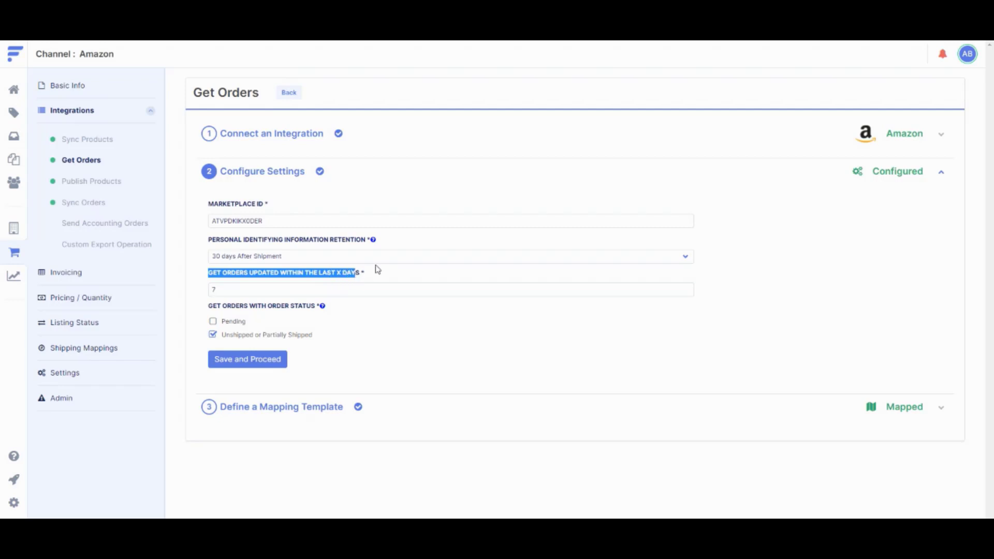
left_click(399, 244)
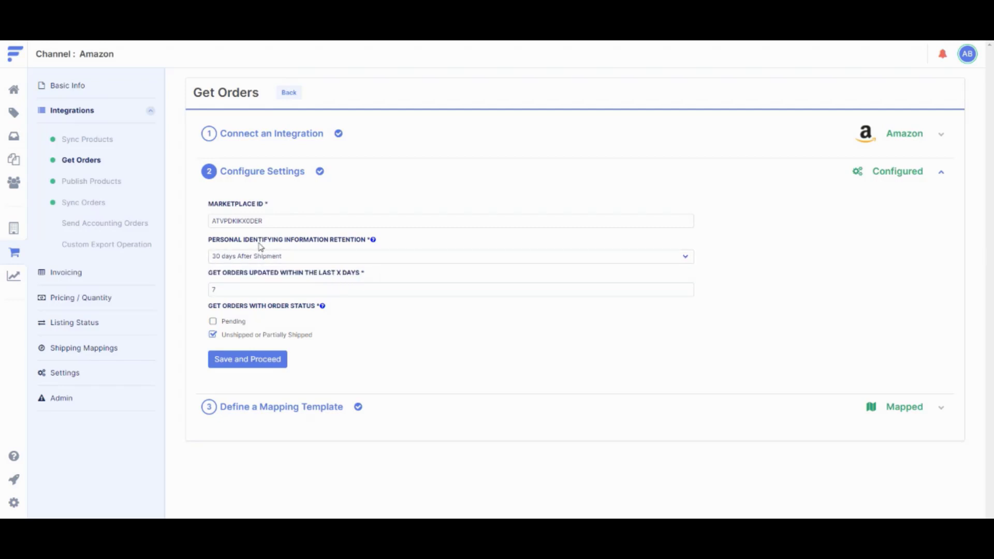
left_click(226, 290)
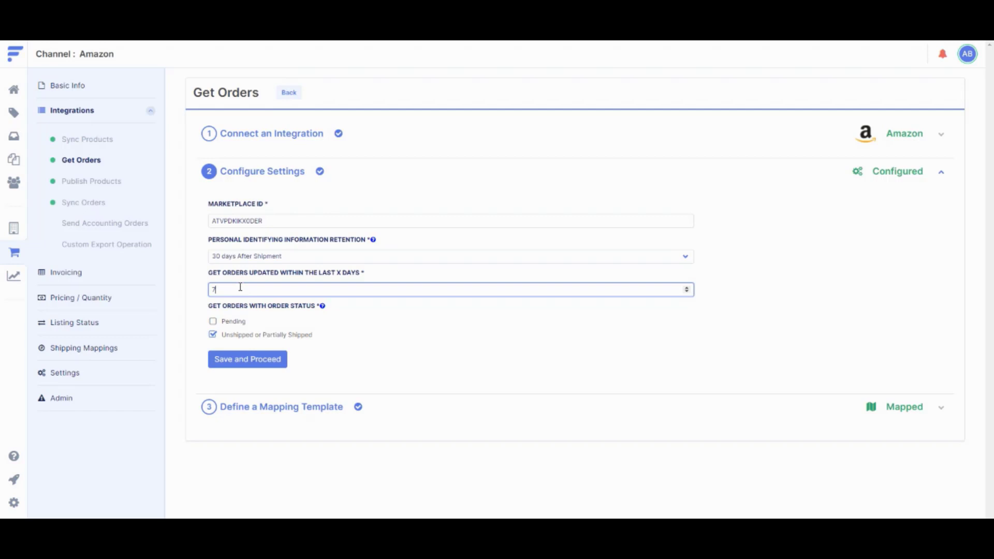
left_click(258, 364)
left_click(238, 315)
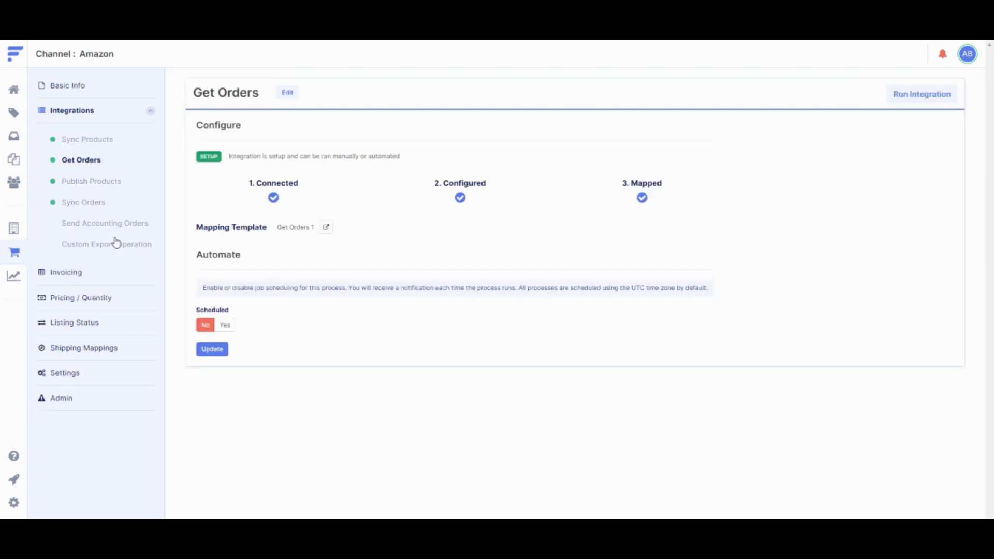
Open the mapping template of the Publish Products integration and choose DEFAULT as the Fulfillment Center ID option.
left_click(99, 185)
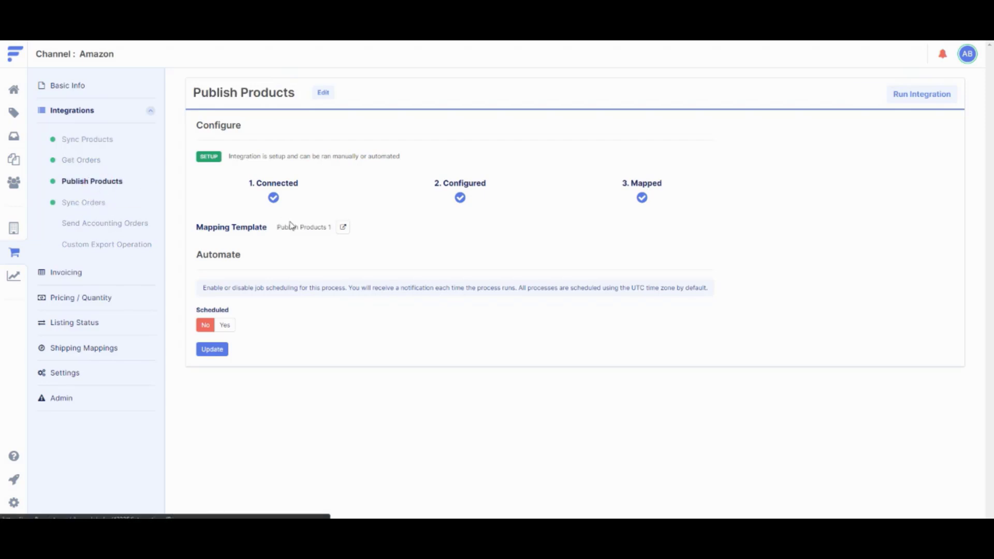
left_click(342, 231)
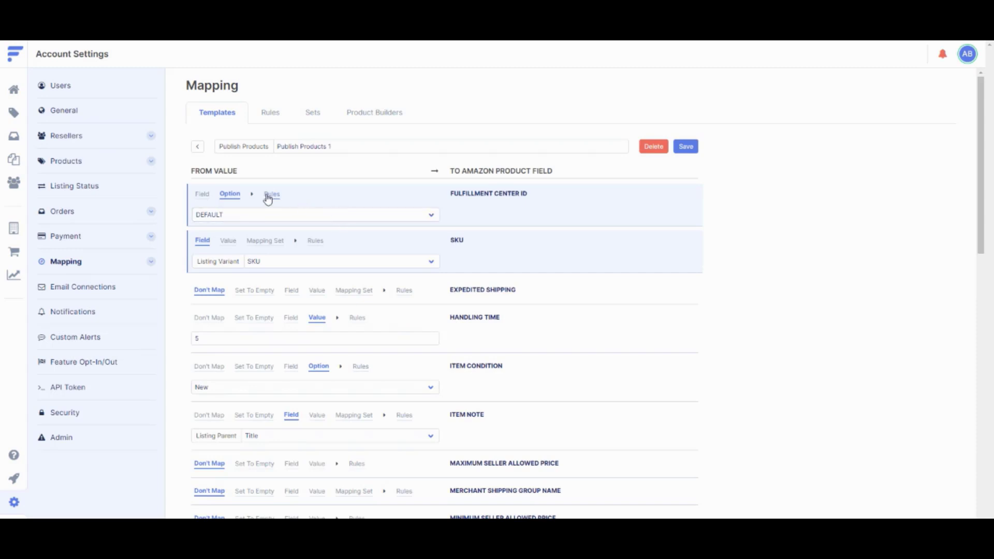
left_click_drag(447, 194, 513, 193)
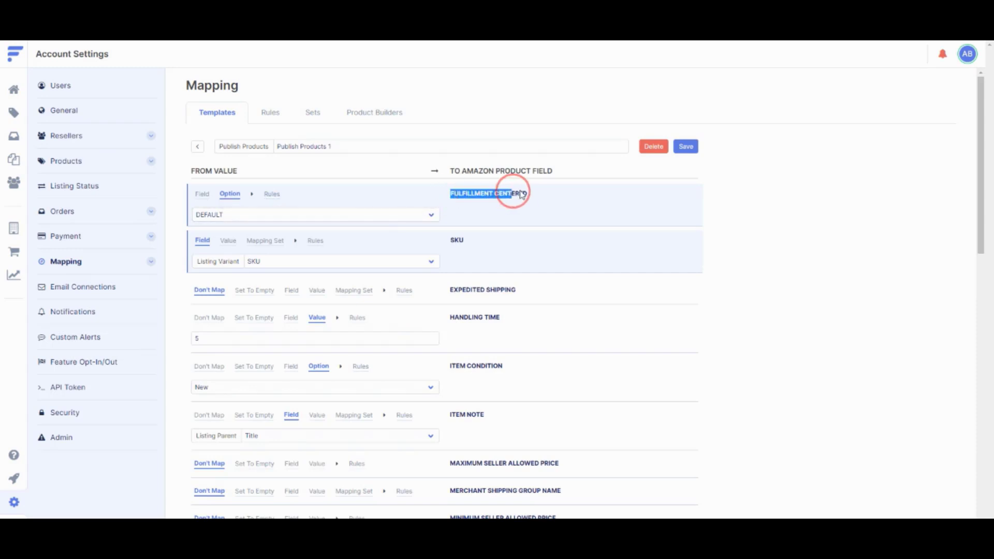
left_click(425, 228)
left_click(297, 216)
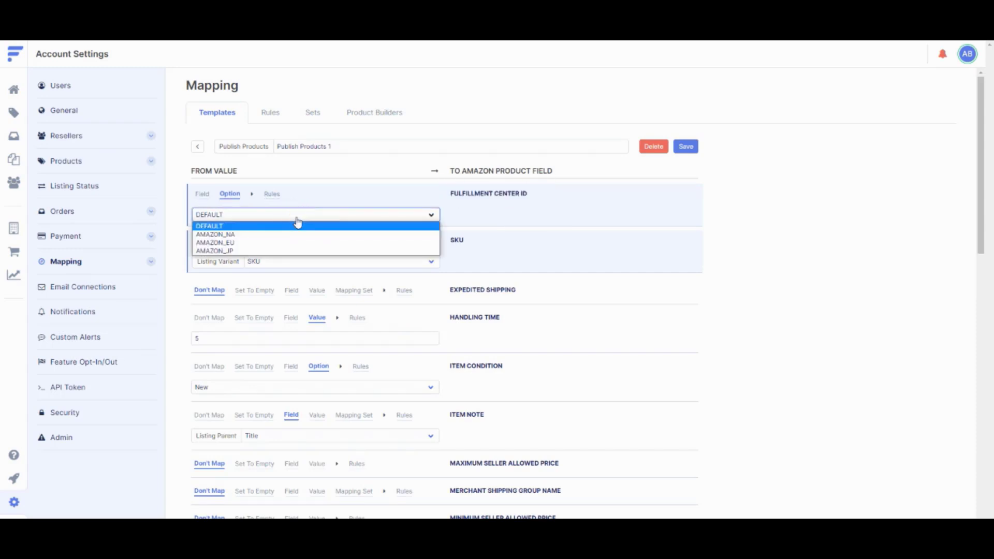
left_click(295, 222)
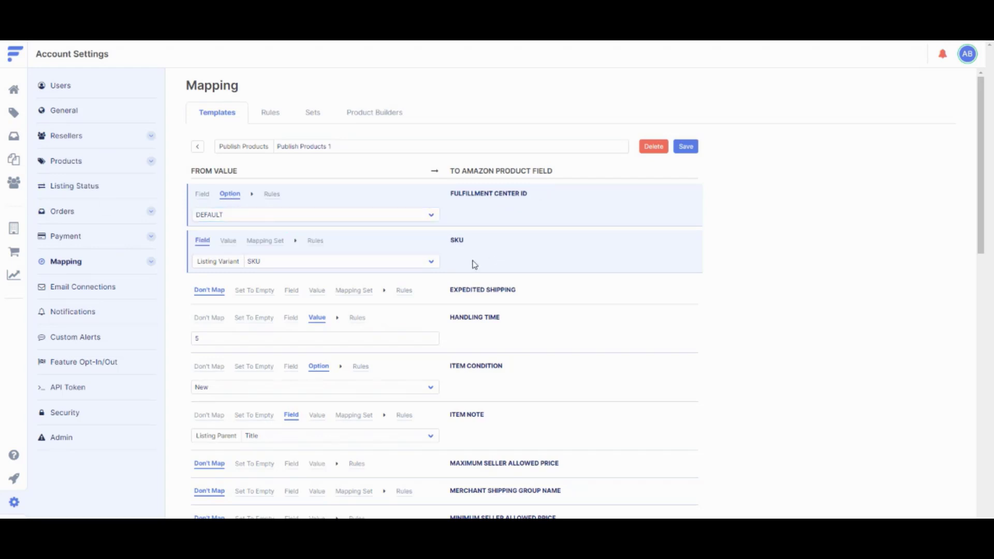
Examine the conditions and actions of the two Product ID rules for using ASIN or EAN when no UPC exists.
scroll(475, 264, "down", 5)
scroll(475, 265, "down", 3)
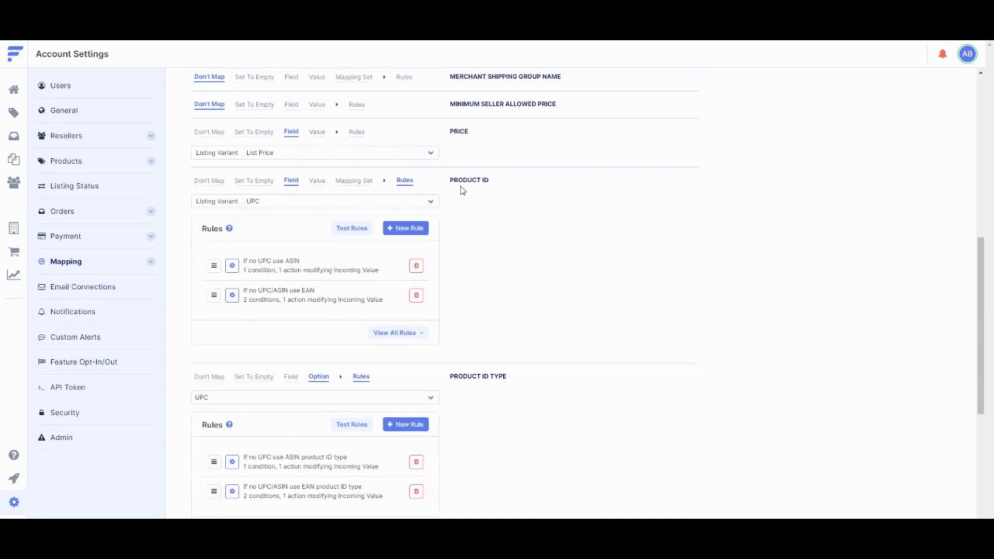
scroll(461, 224, "down", 1)
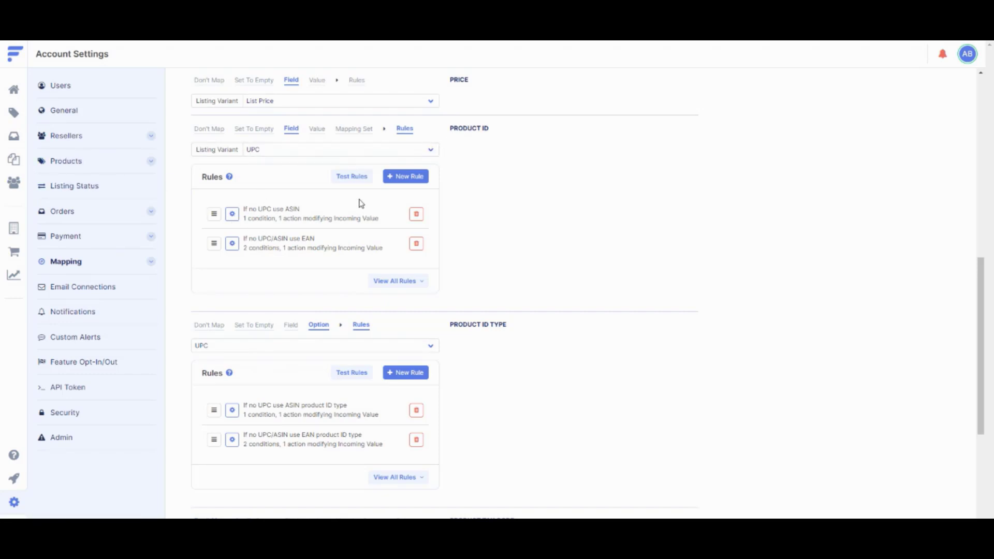
left_click(232, 214)
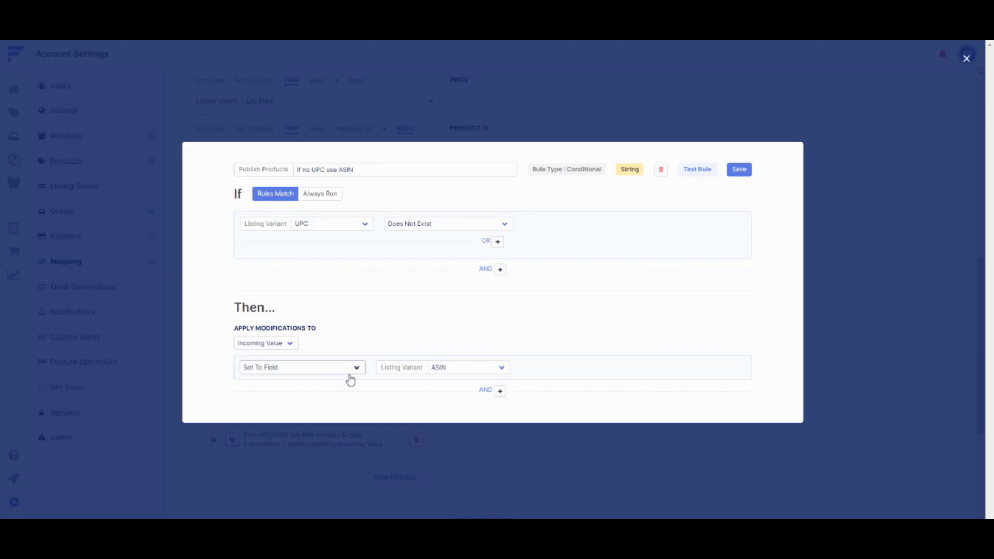
left_click(966, 58)
left_click(232, 244)
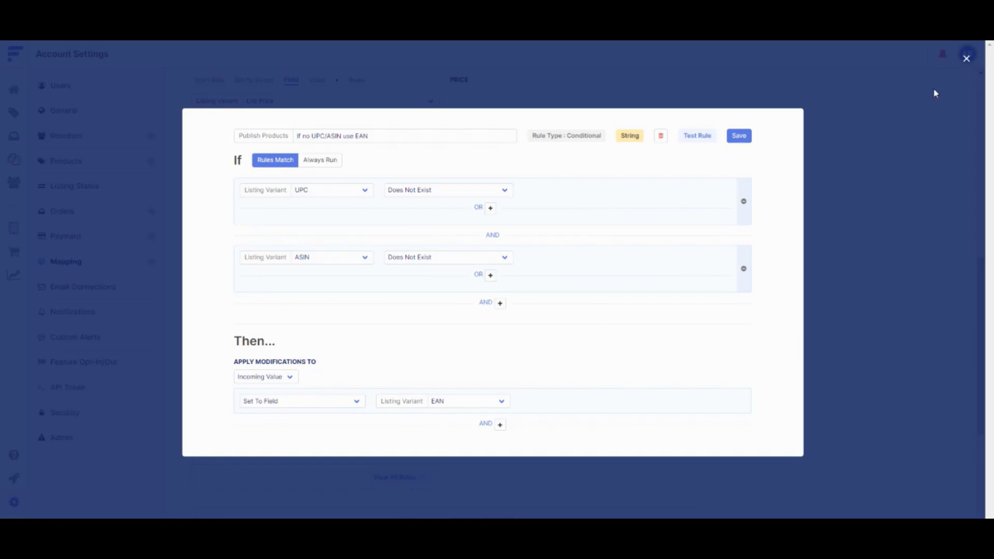
left_click(965, 59)
Examine the two Product ID Type rules that select the ASIN or EAN product ID type.
scroll(459, 351, "down", 2)
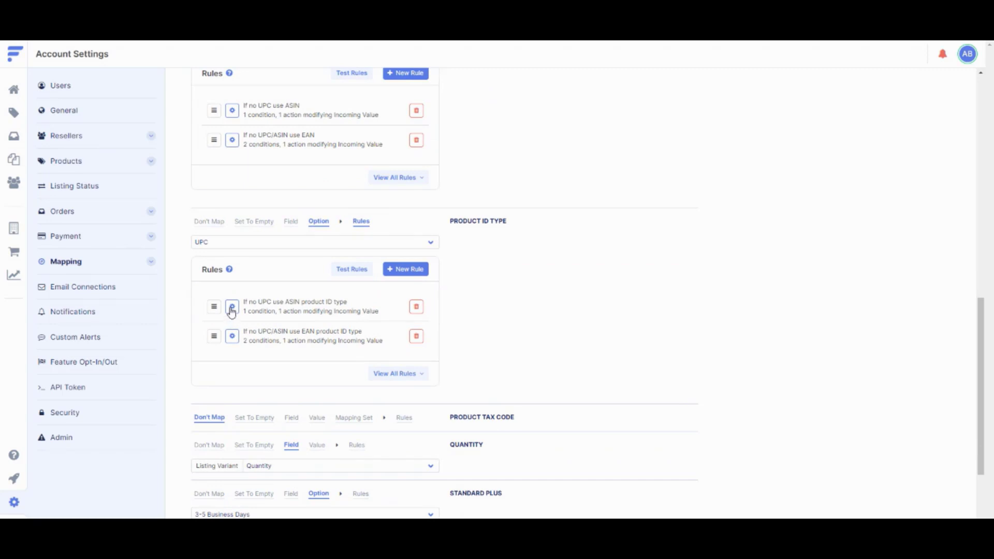
left_click(231, 309)
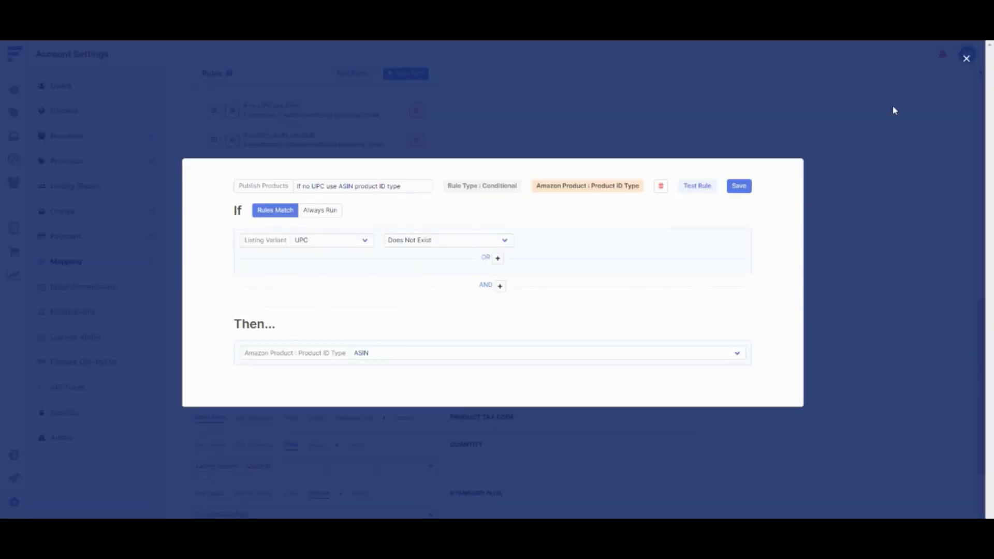
left_click(966, 59)
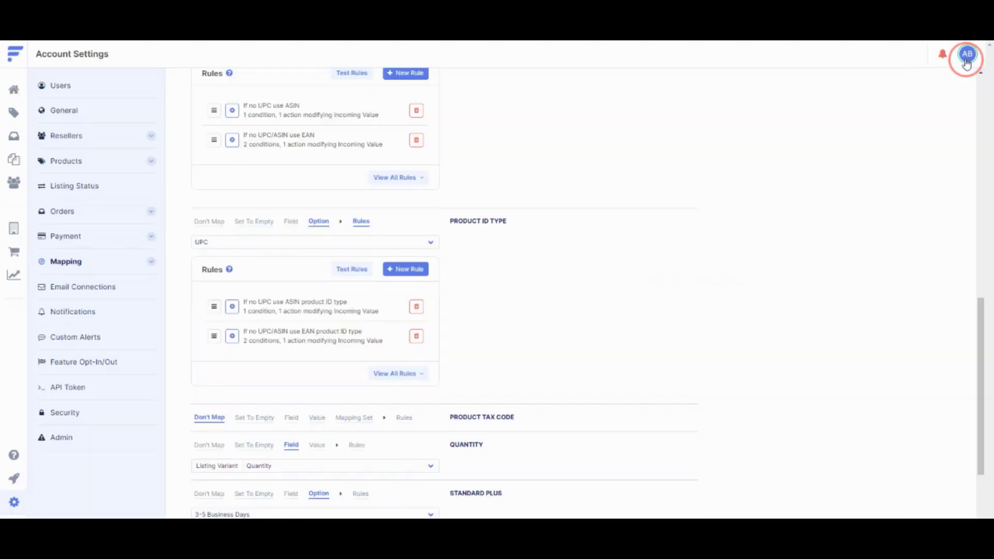
left_click(232, 341)
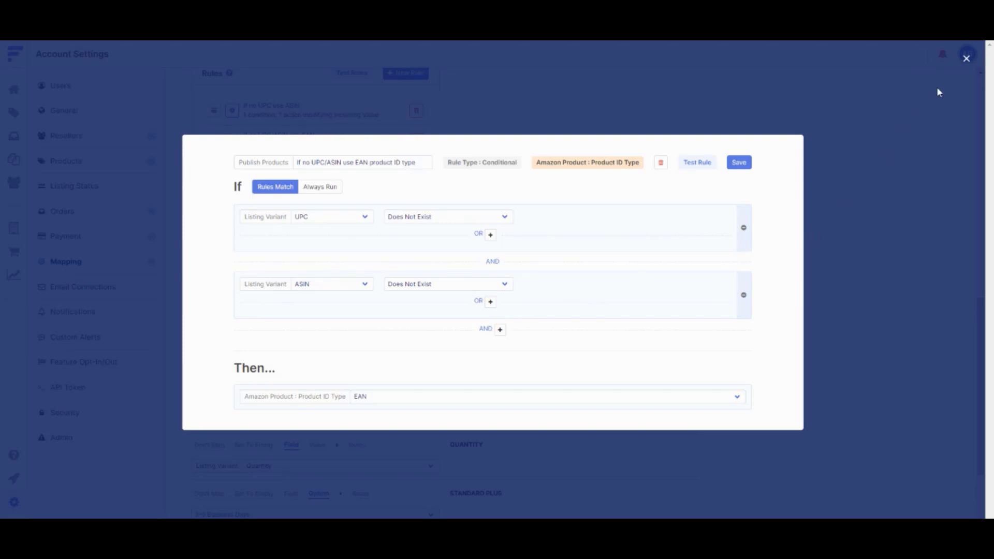
left_click(966, 60)
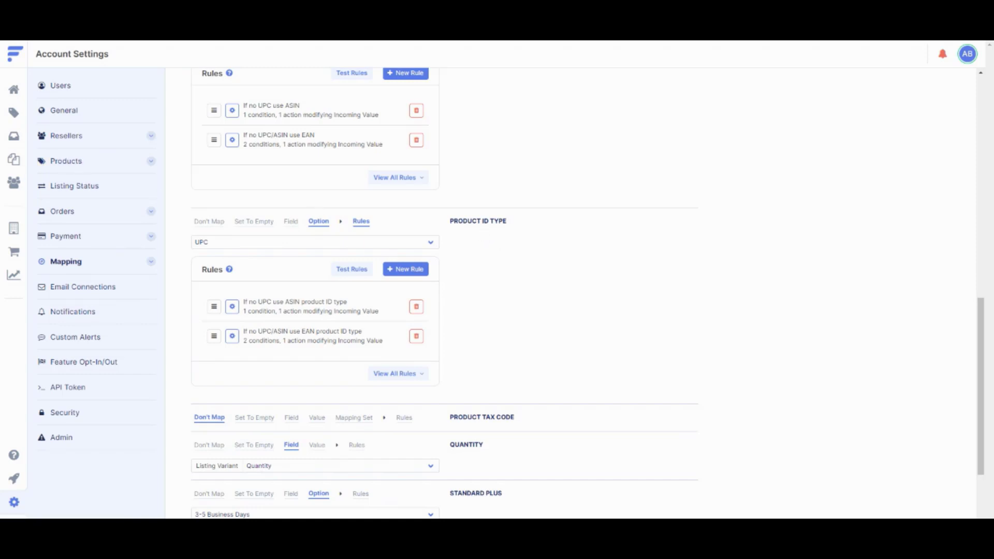
Save the Publish Products 1 mapping template and go to the sales channels overview to check the Amazon channel's integrations.
scroll(446, 290, "up", 1)
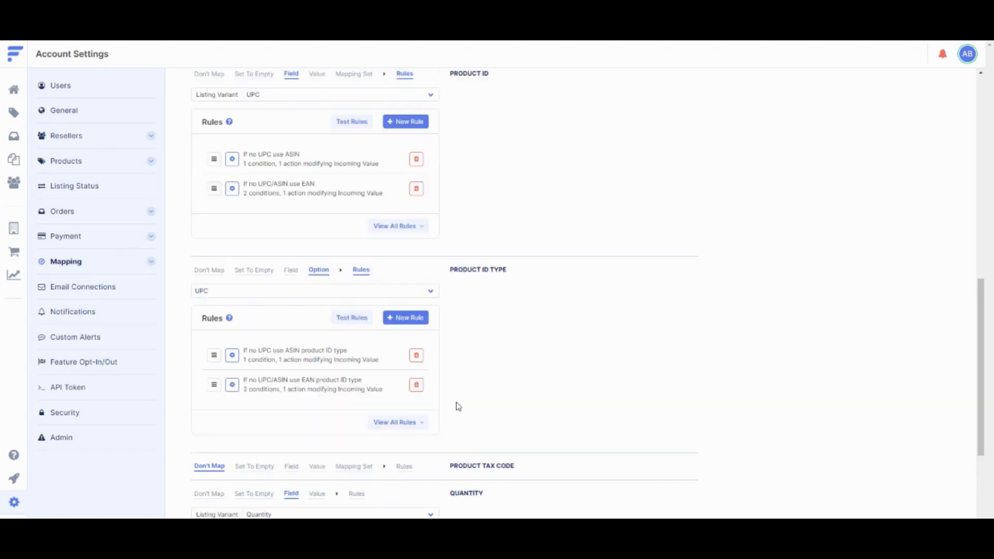
scroll(508, 371, "up", 10)
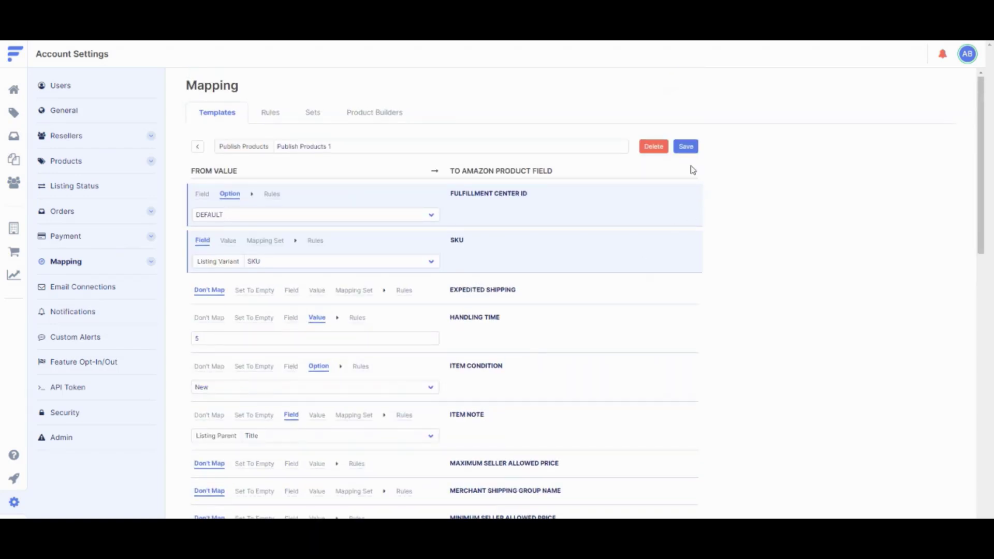
left_click(686, 148)
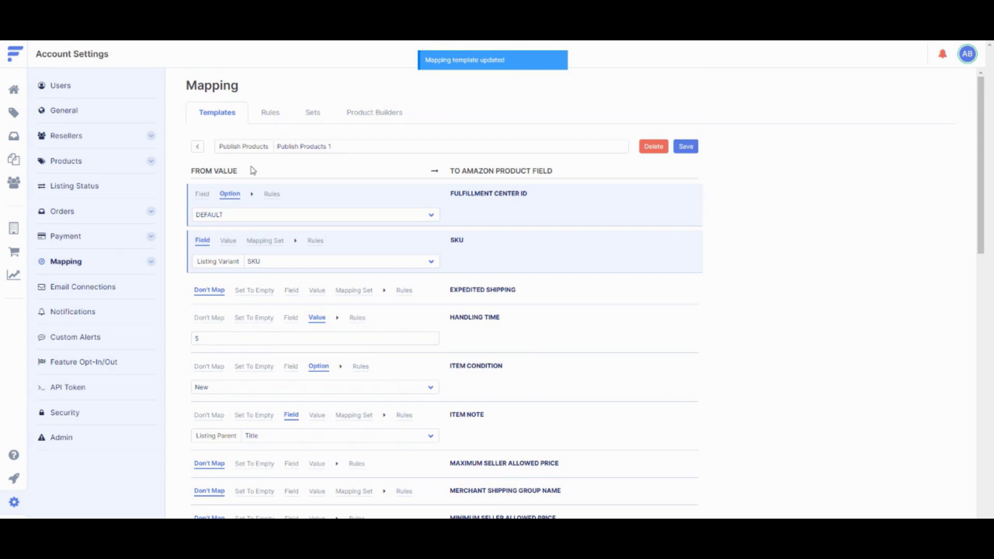
left_click(16, 254)
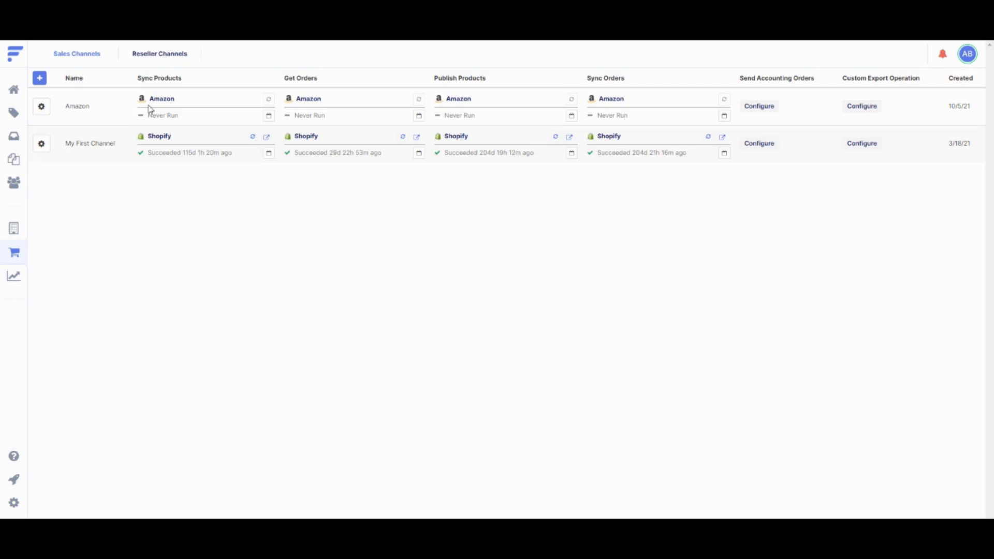
mouse_move(151, 108)
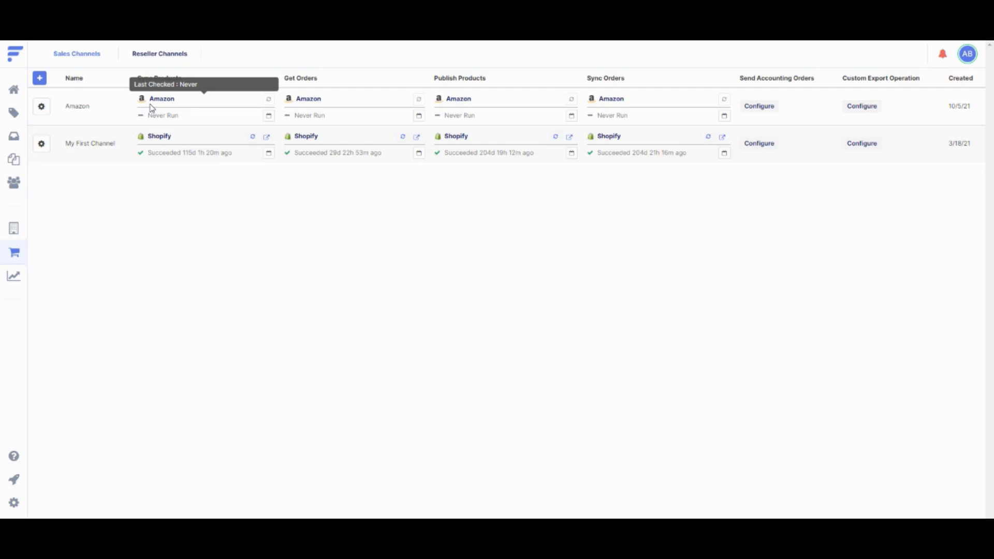